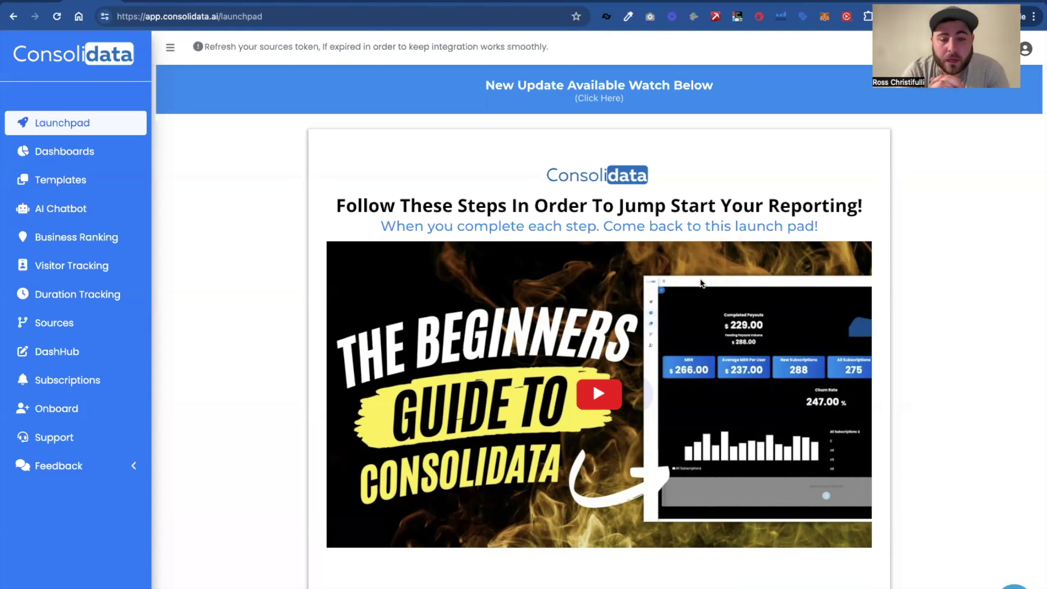
Open the AI Chatbot page to see the table of seven existing chatbot automations.
scroll(506, 313, down, 6)
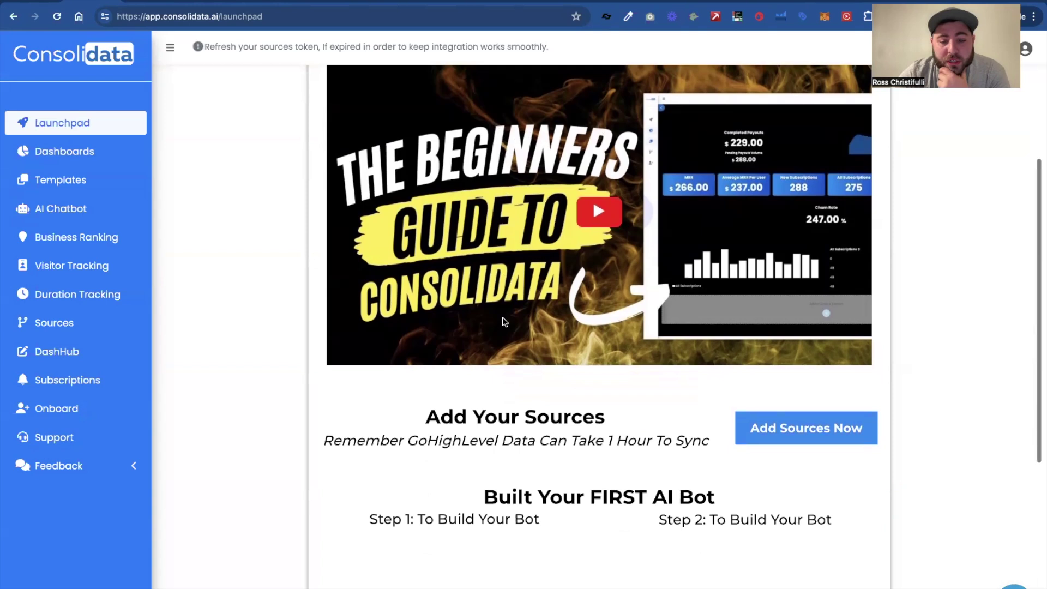
scroll(502, 322, down, 4)
scroll(502, 316, up, 1)
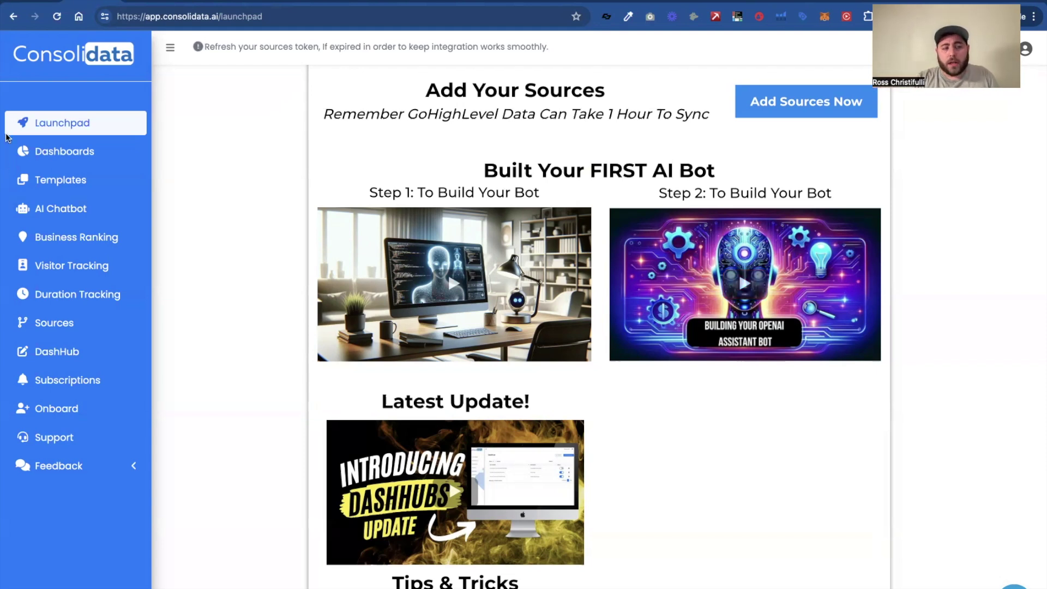
click(61, 125)
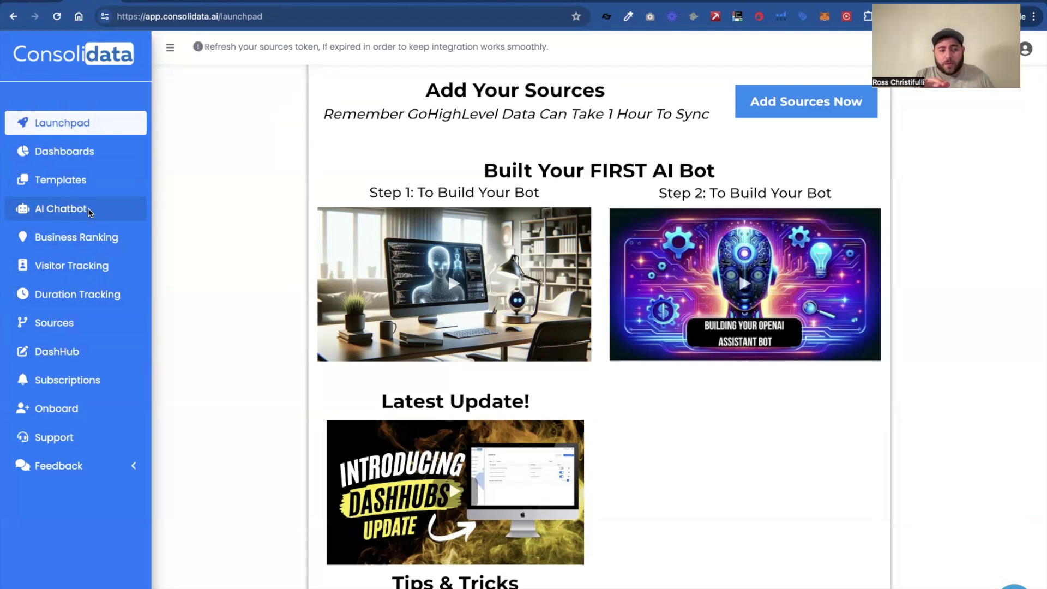
click(74, 214)
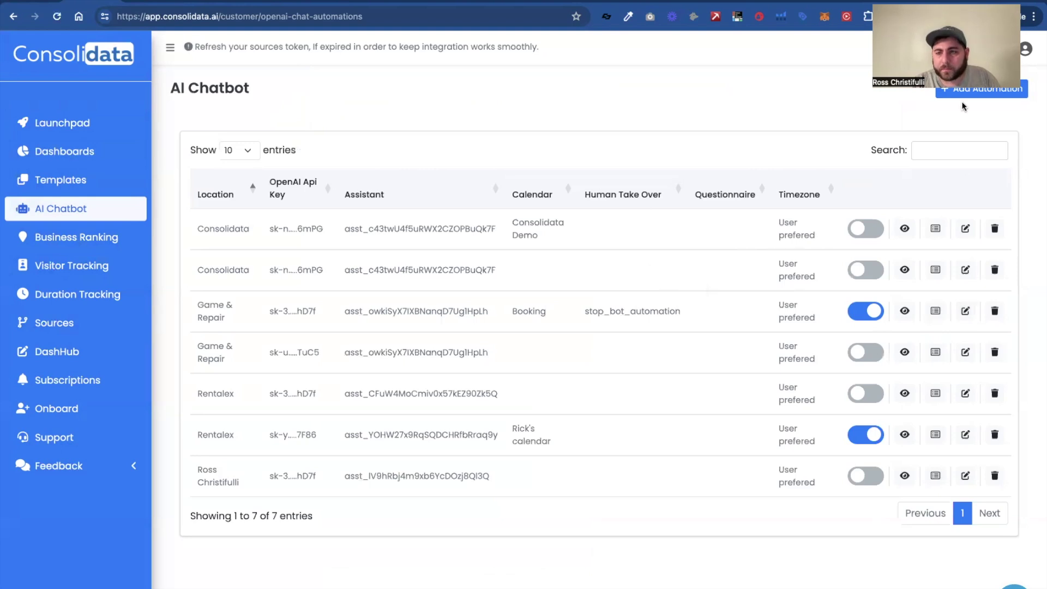
Start a new chatbot automation with Add Automation to get an empty AI Chatbot form.
click(1025, 89)
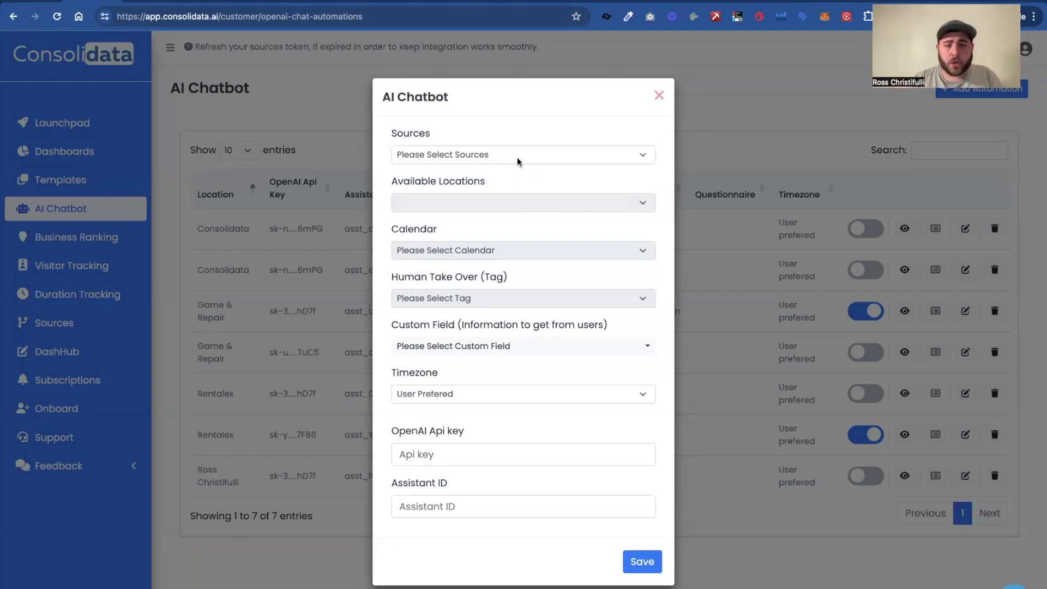
Set the source to Agency New Scopes and the available location to Consolidata.
click(518, 161)
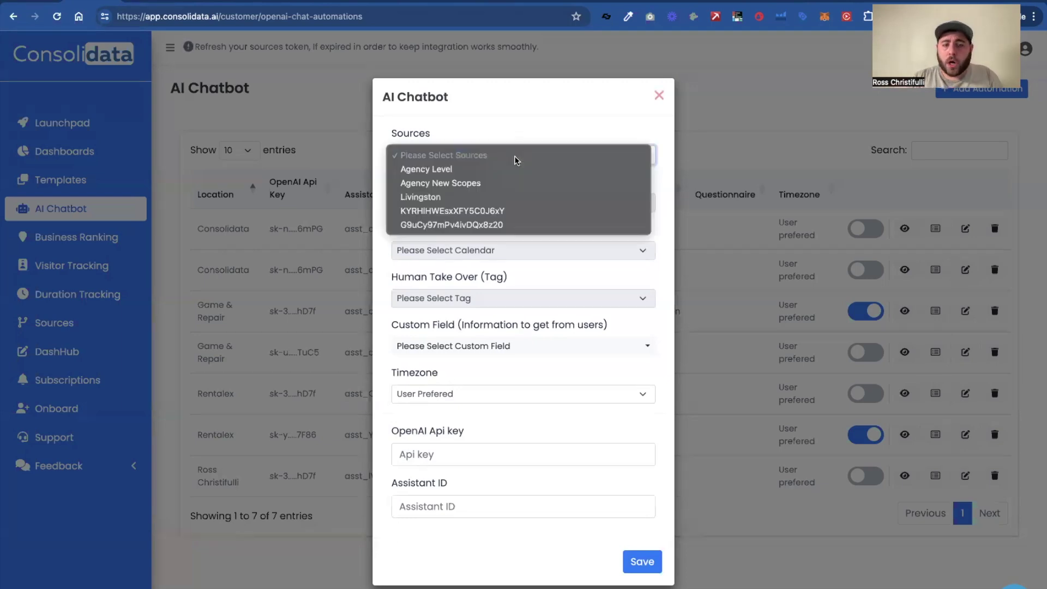
click(481, 182)
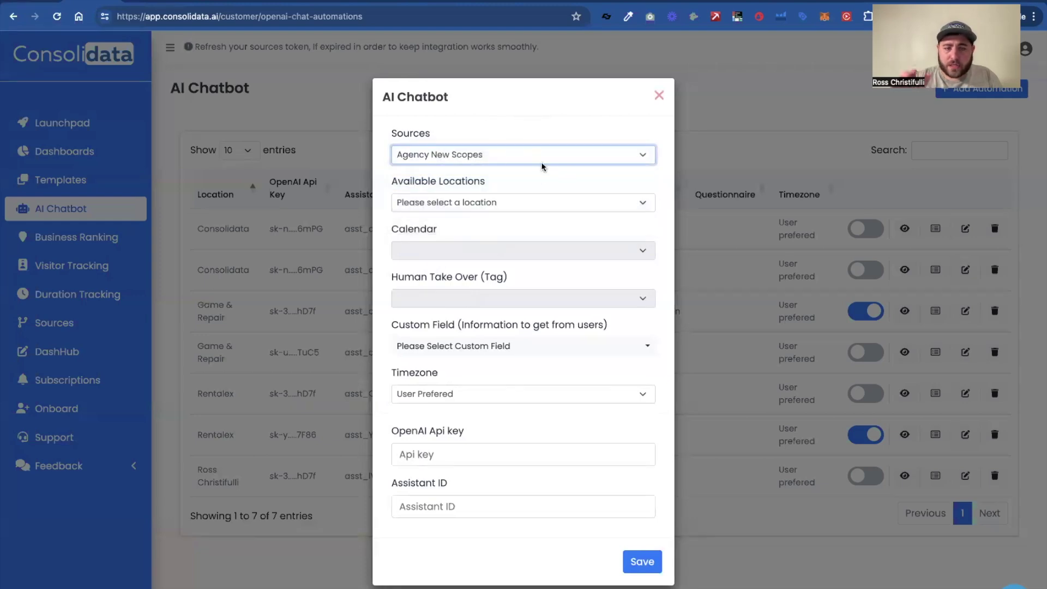
click(527, 203)
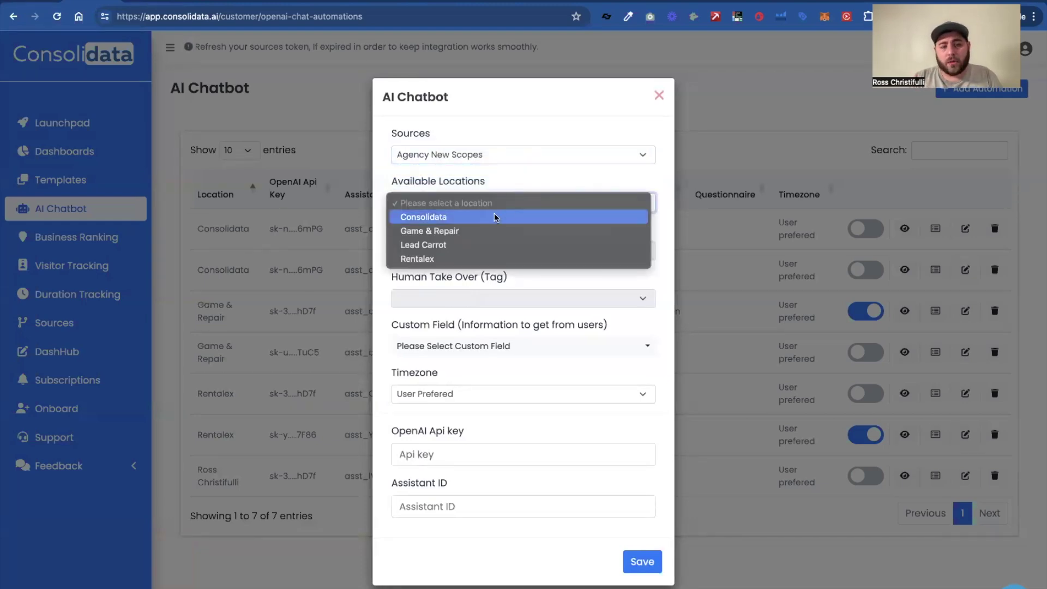
click(501, 211)
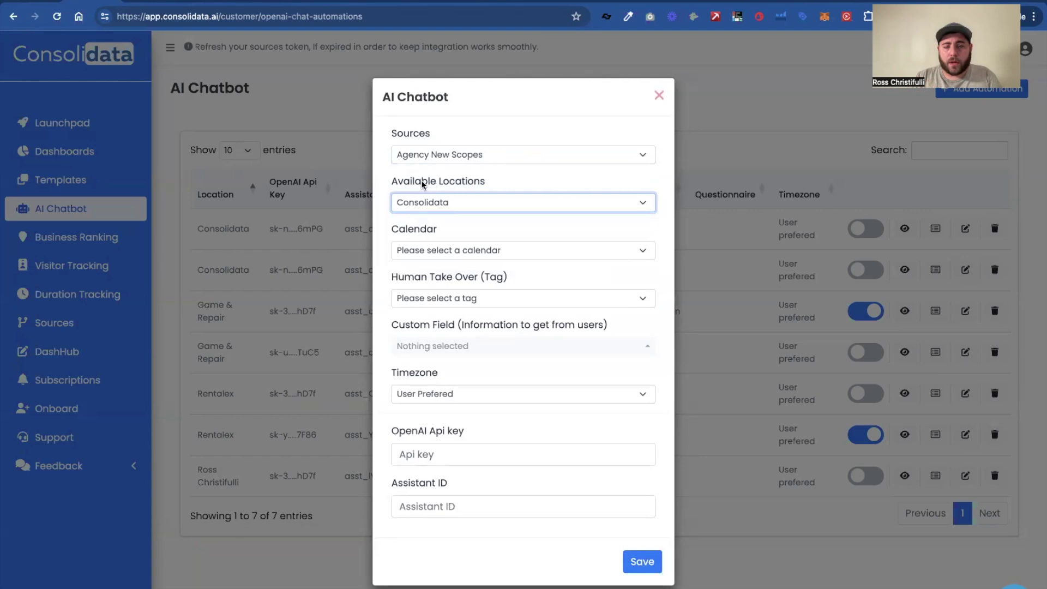
Choose Consolidata Demo as the automation's calendar.
click(515, 252)
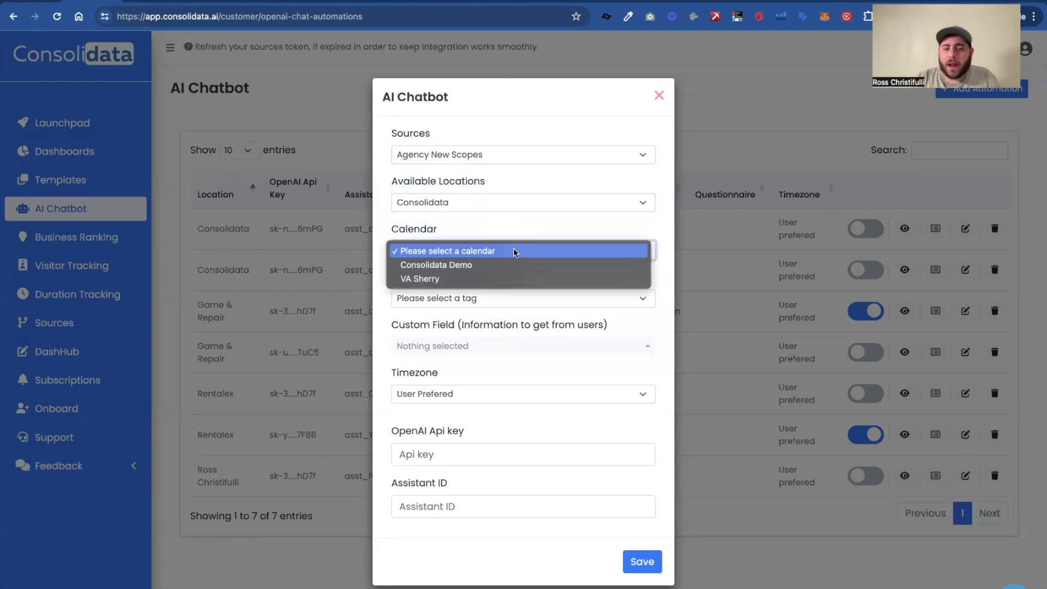
click(503, 264)
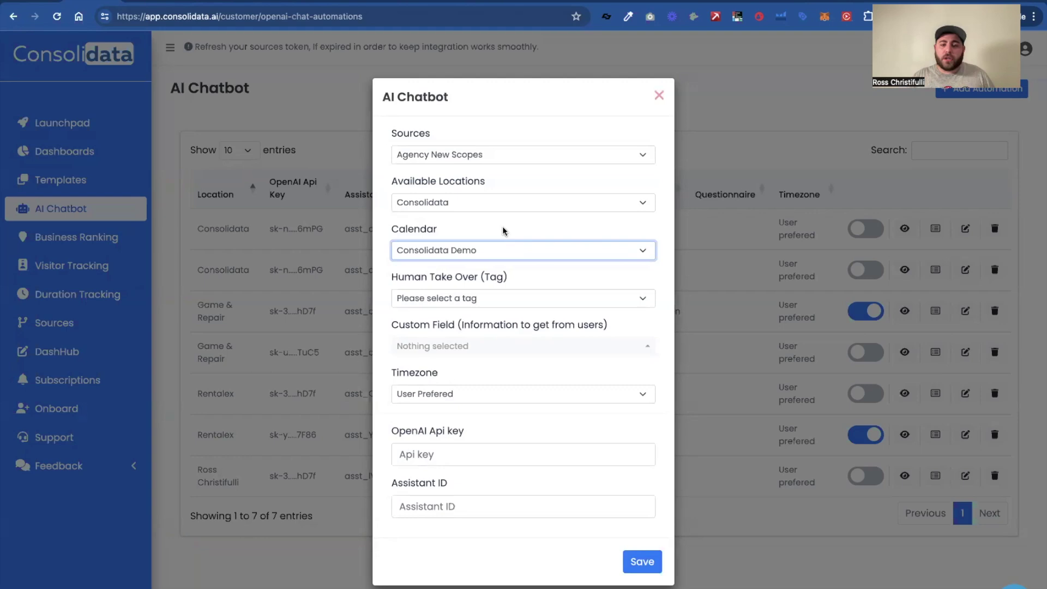
Browse the Human Take Over tags and set the tag to aoa.
click(487, 292)
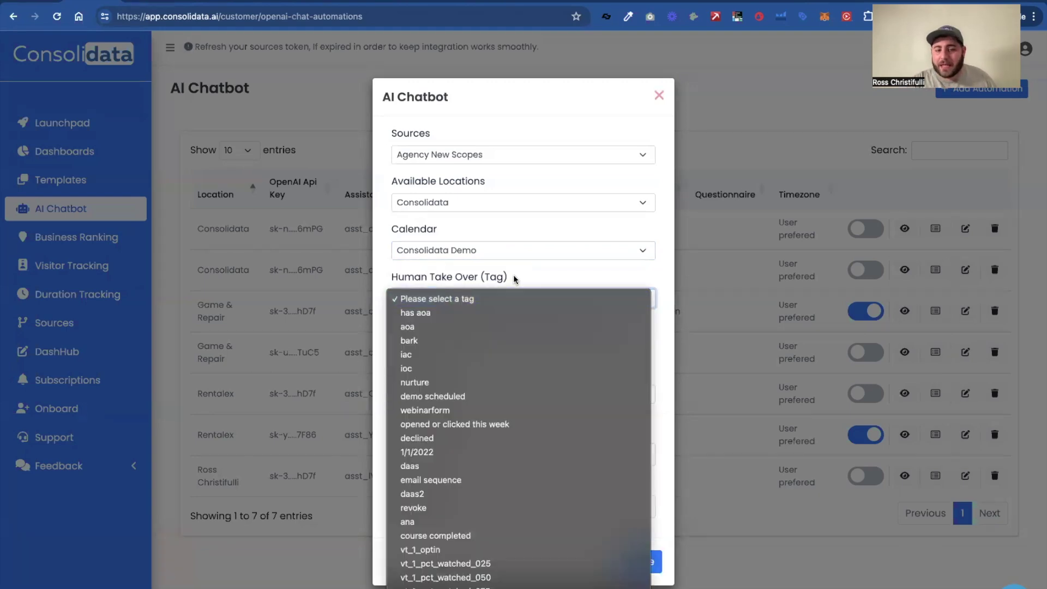
scroll(537, 338, down, 5)
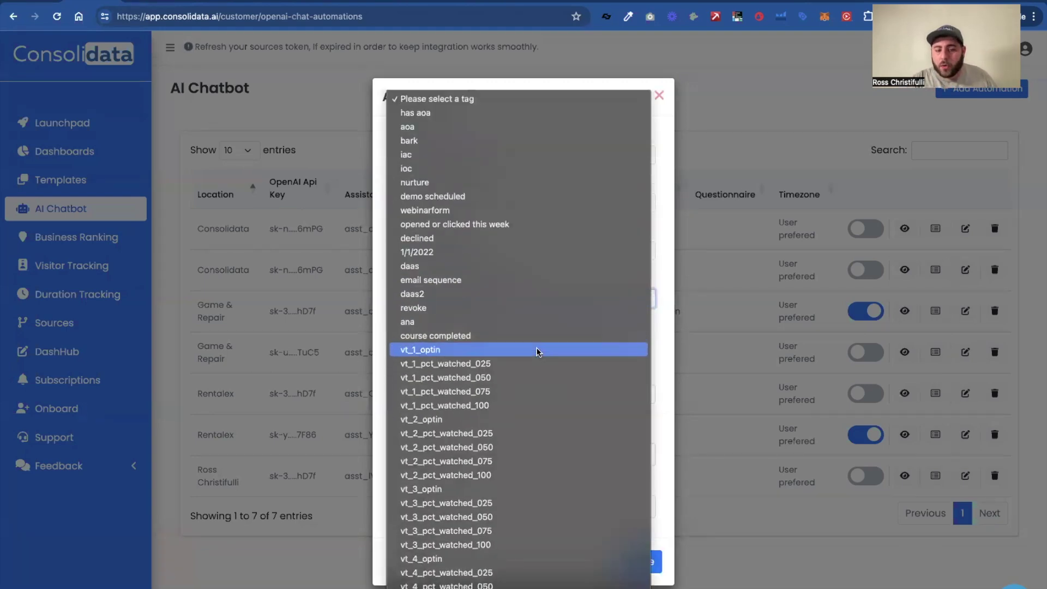
click(671, 276)
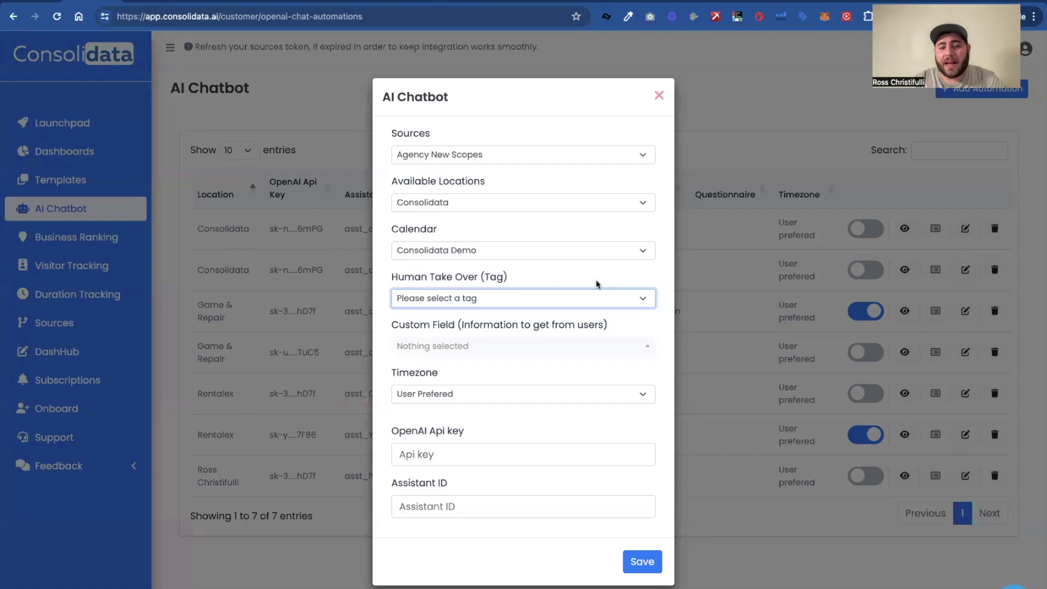
click(571, 295)
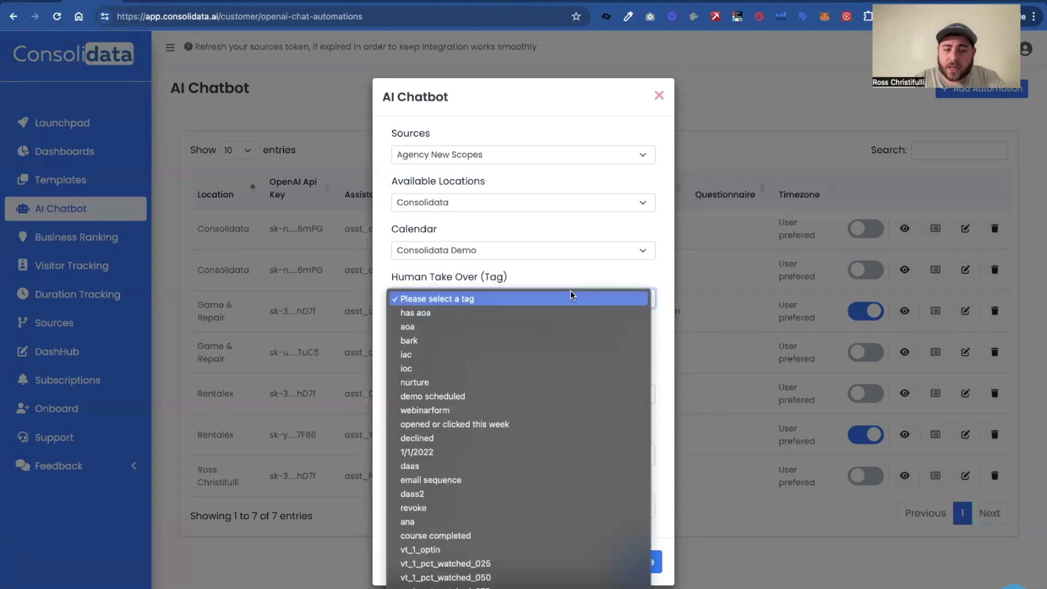
click(551, 325)
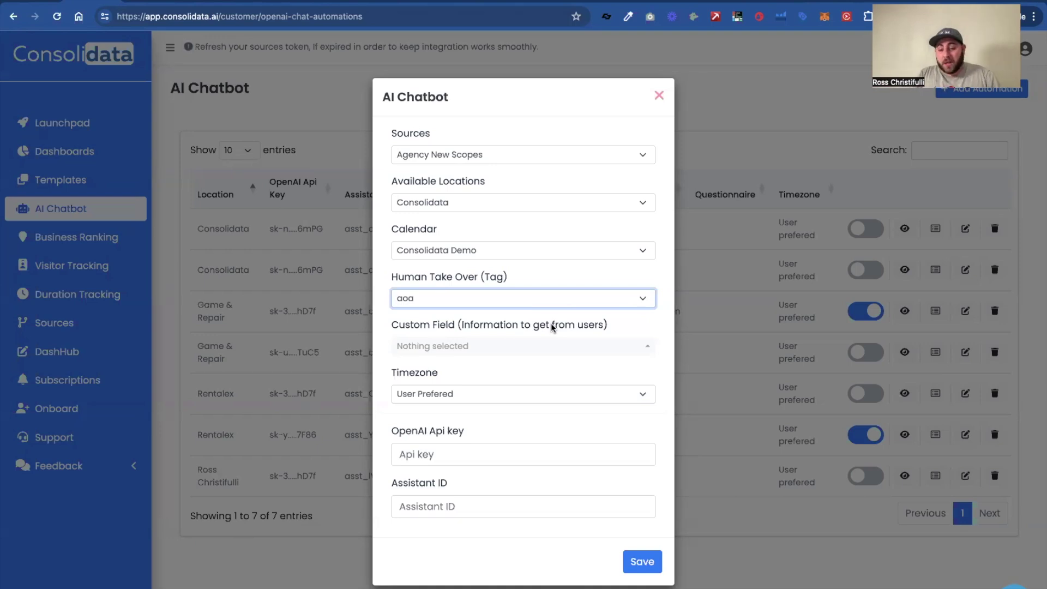
Tick Revenue, Industry, Employees and Niche in the Custom Field list.
click(512, 345)
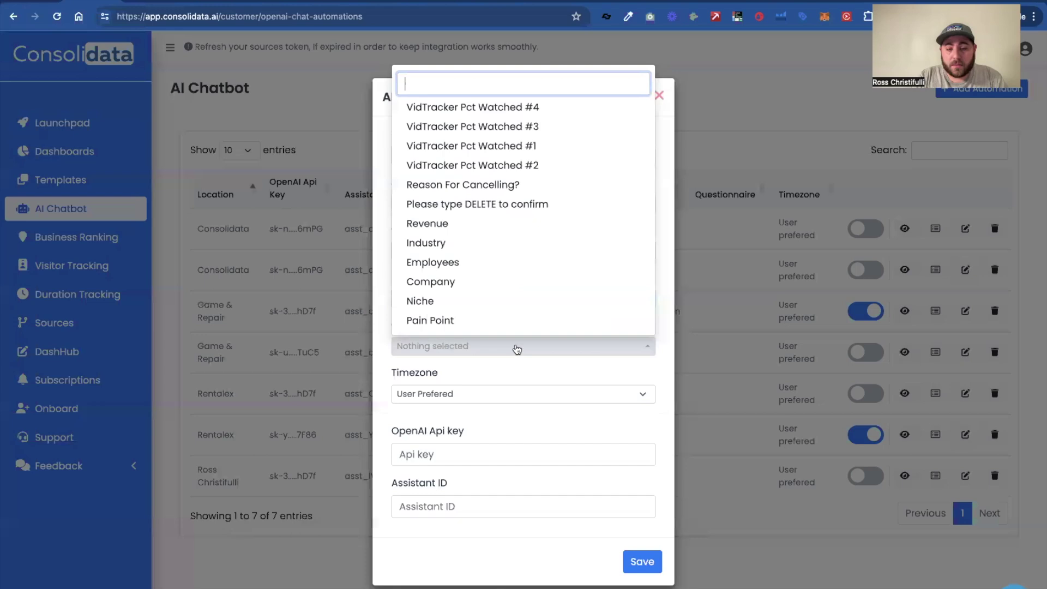
click(641, 371)
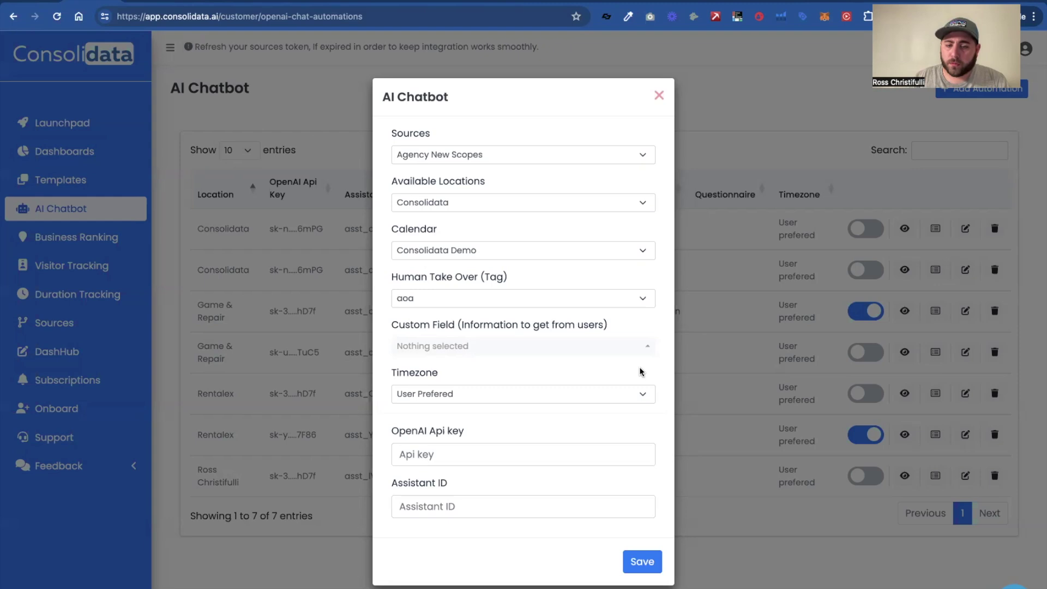
click(641, 350)
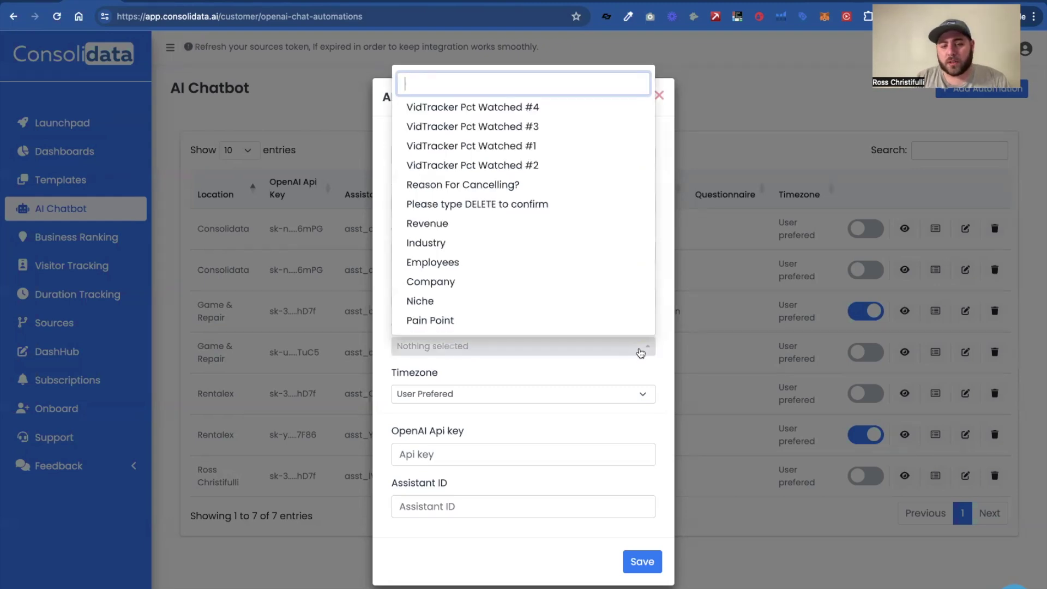
click(654, 349)
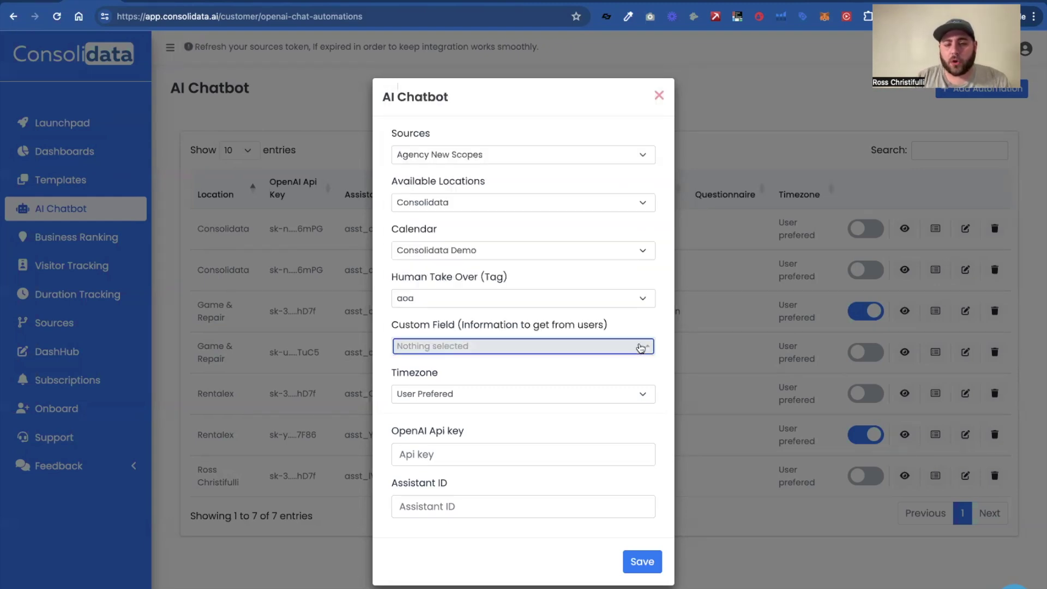
click(646, 349)
click(545, 229)
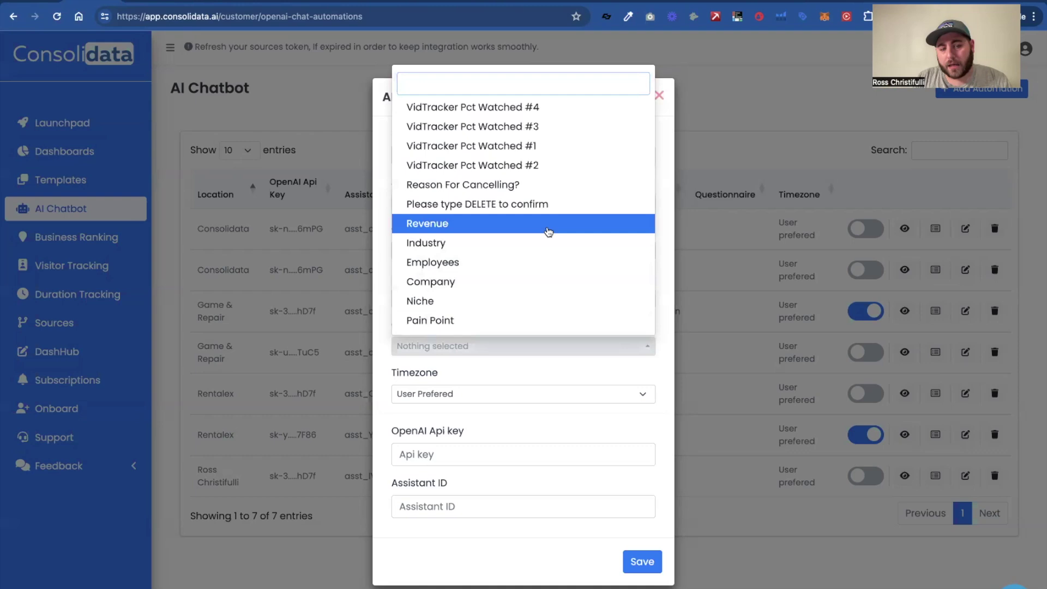
click(534, 240)
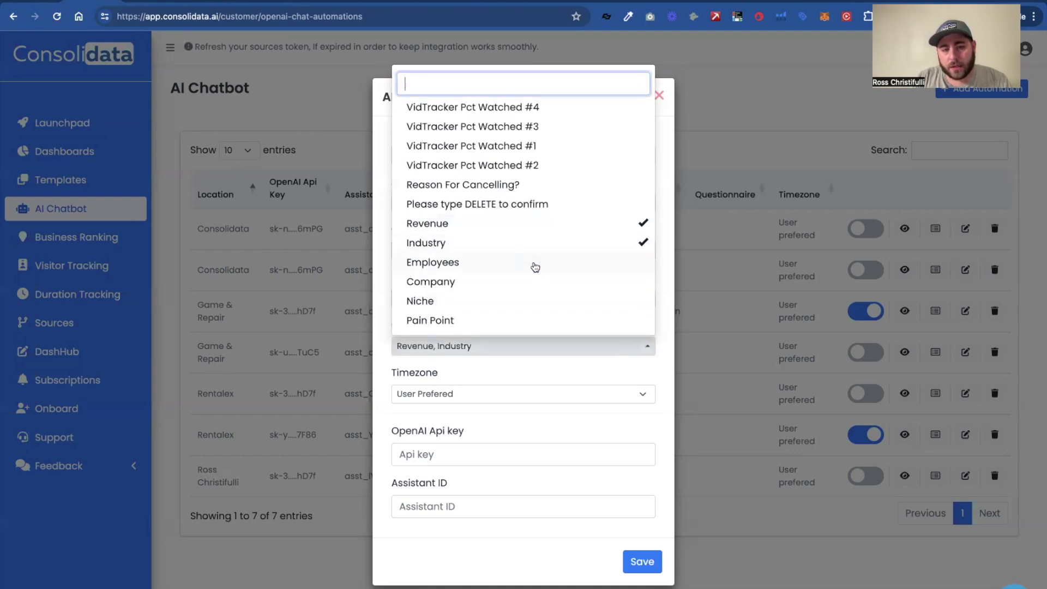
click(534, 266)
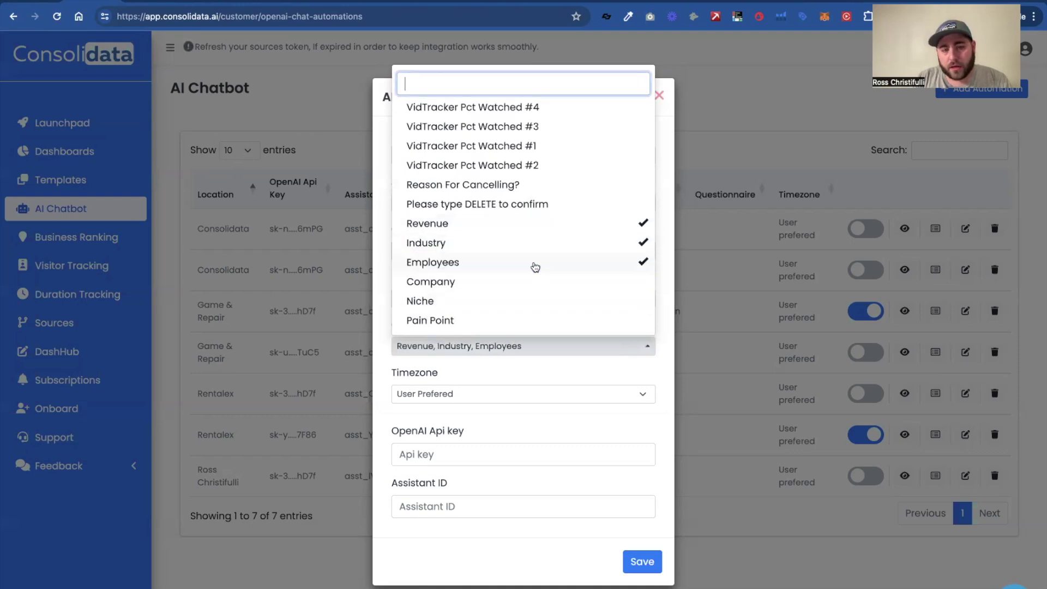
click(516, 308)
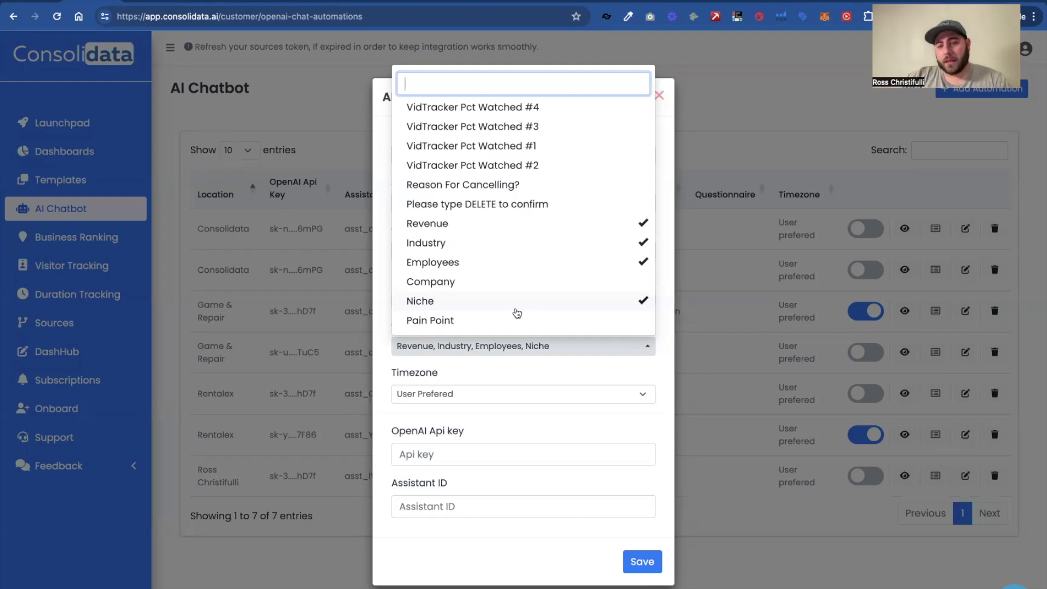
Toggle Niche and Company off and on, leaving Revenue, Industry, Employees and Niche ticked.
click(518, 368)
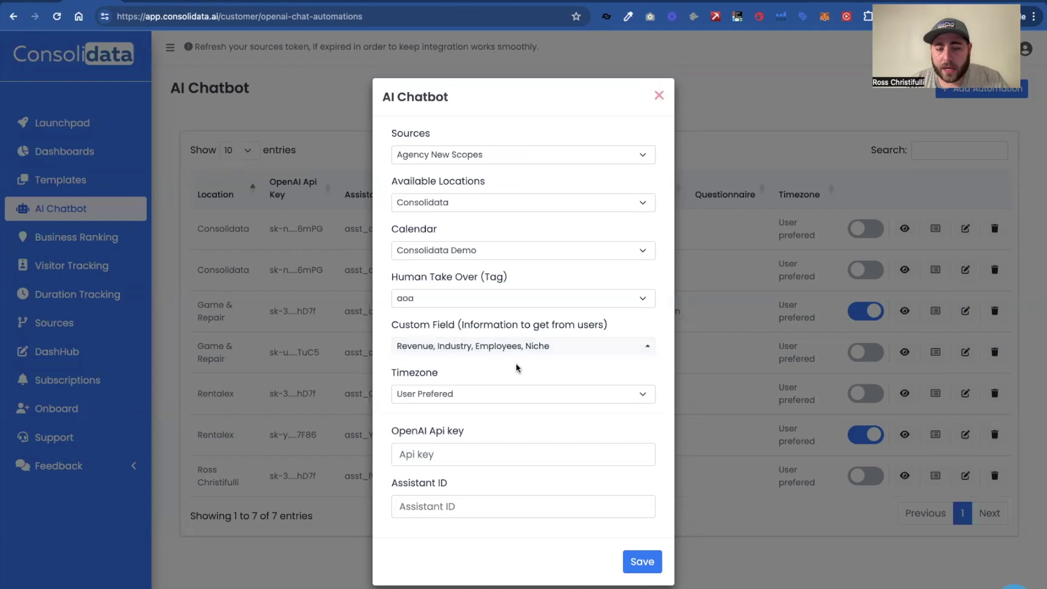
click(508, 349)
click(558, 299)
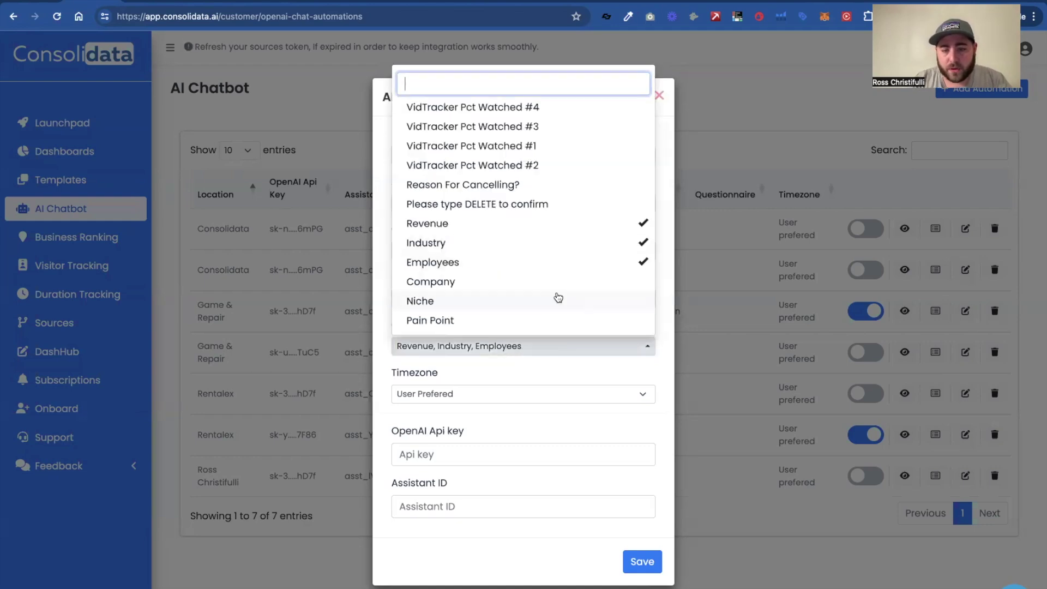
click(559, 297)
click(554, 277)
click(557, 277)
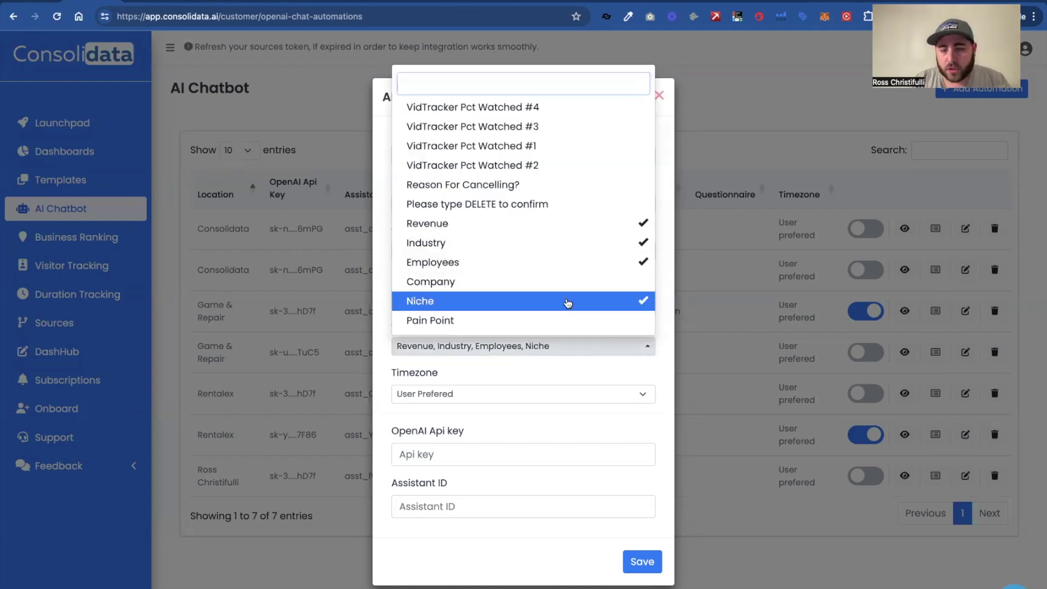
Add Company to the custom fields and close the list.
click(561, 282)
click(567, 368)
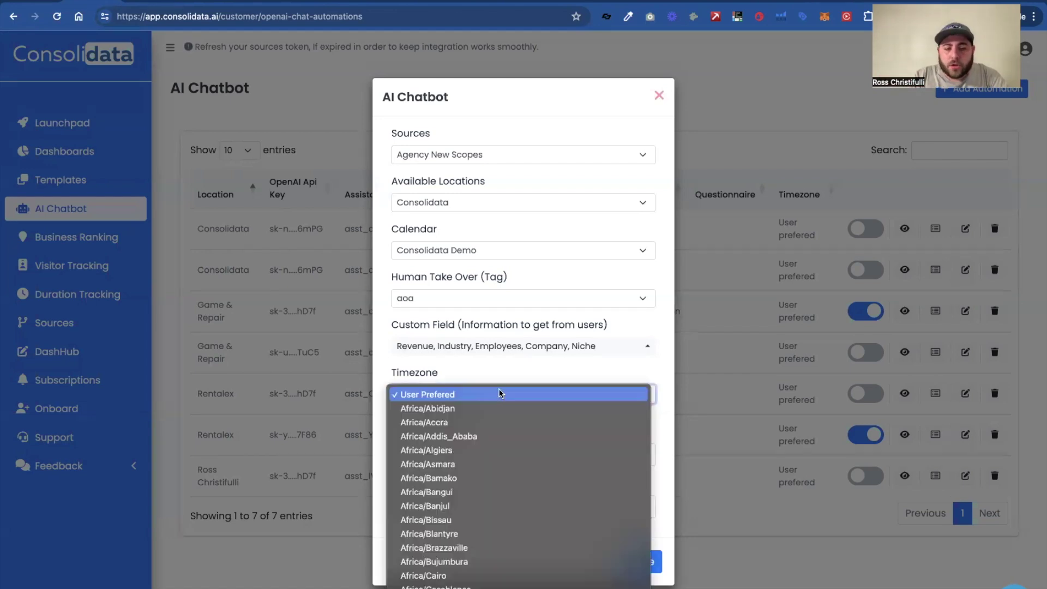
Scroll through the timezone options and select America/Chicago.
click(500, 394)
click(501, 376)
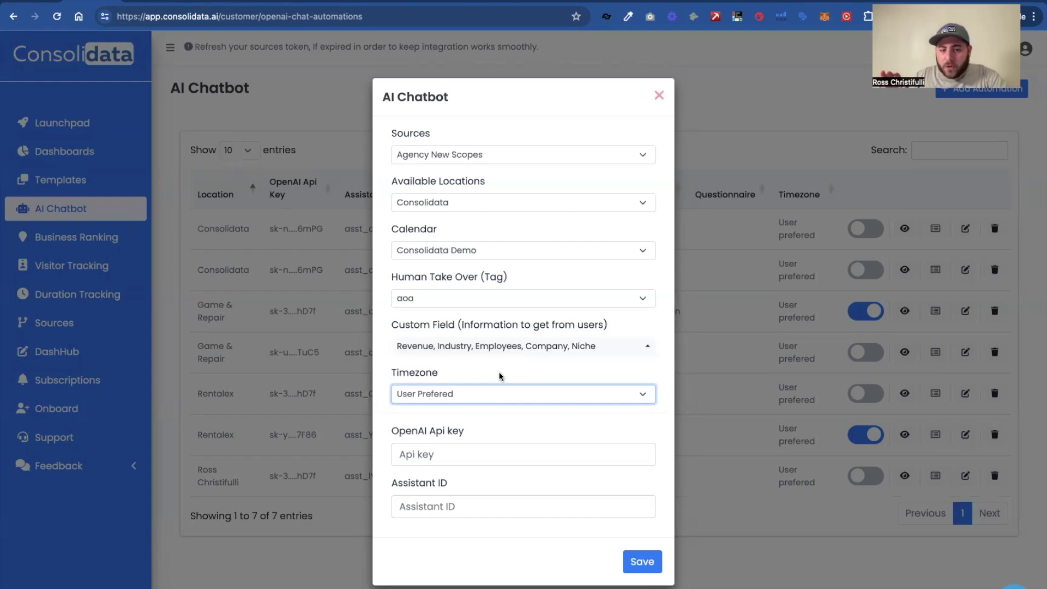
click(495, 402)
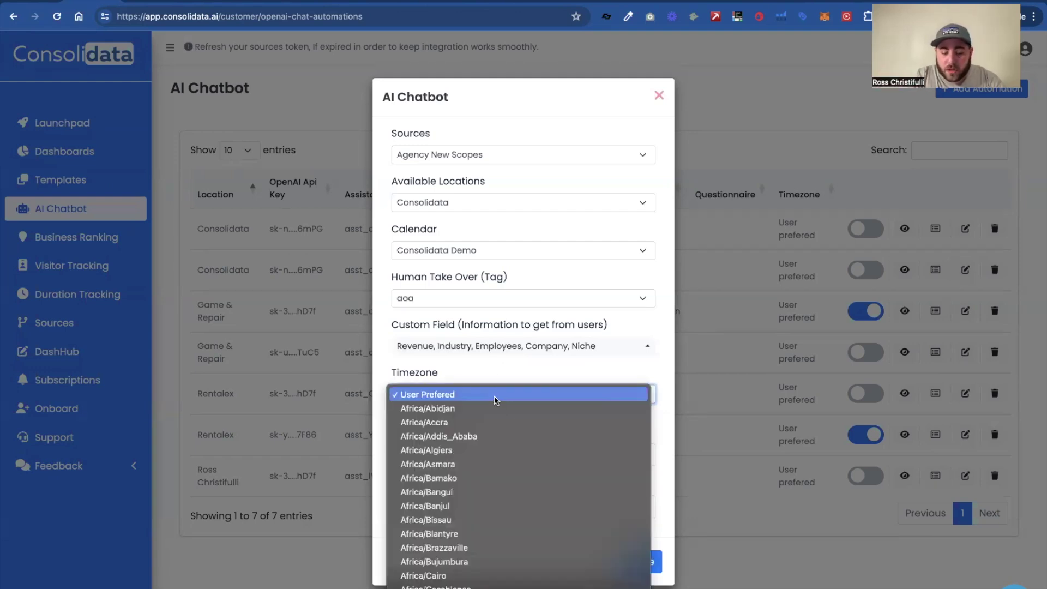
scroll(495, 401, down, 15)
scroll(495, 401, down, 20)
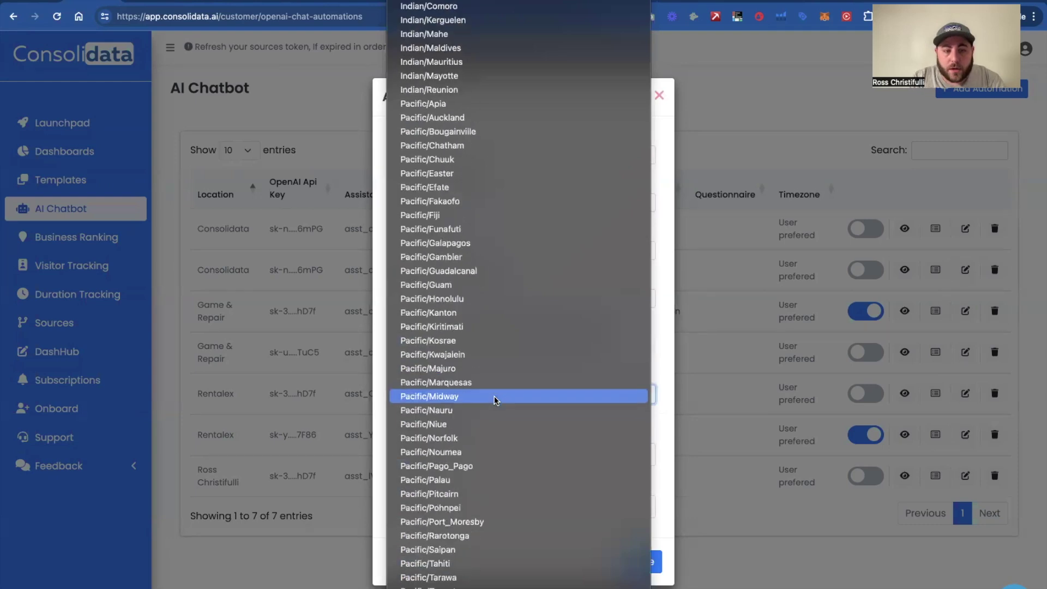
scroll(495, 400, up, 15)
scroll(495, 401, down, 15)
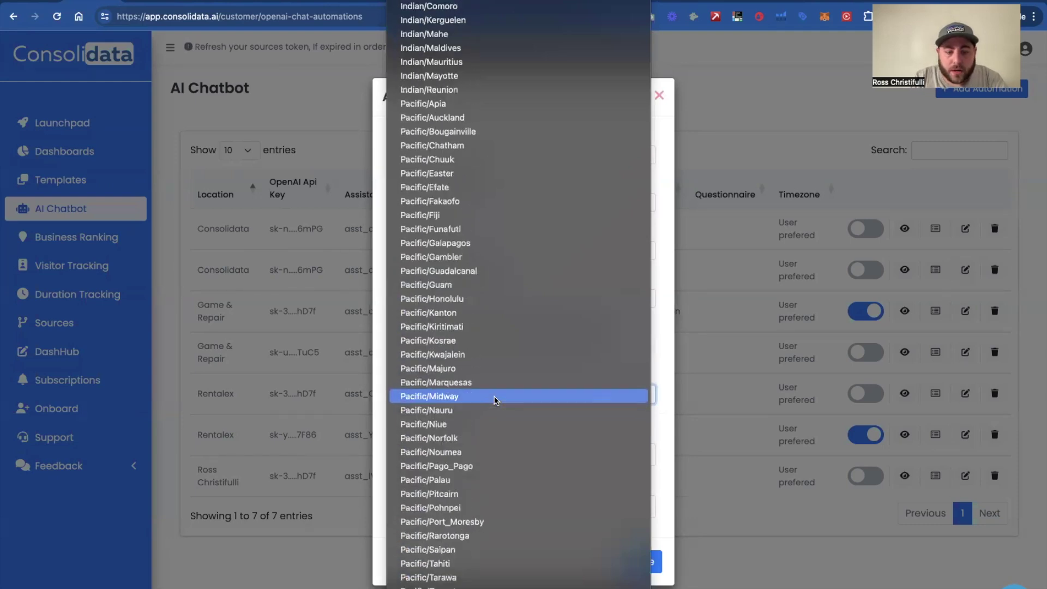
scroll(495, 401, up, 12)
scroll(494, 401, up, 20)
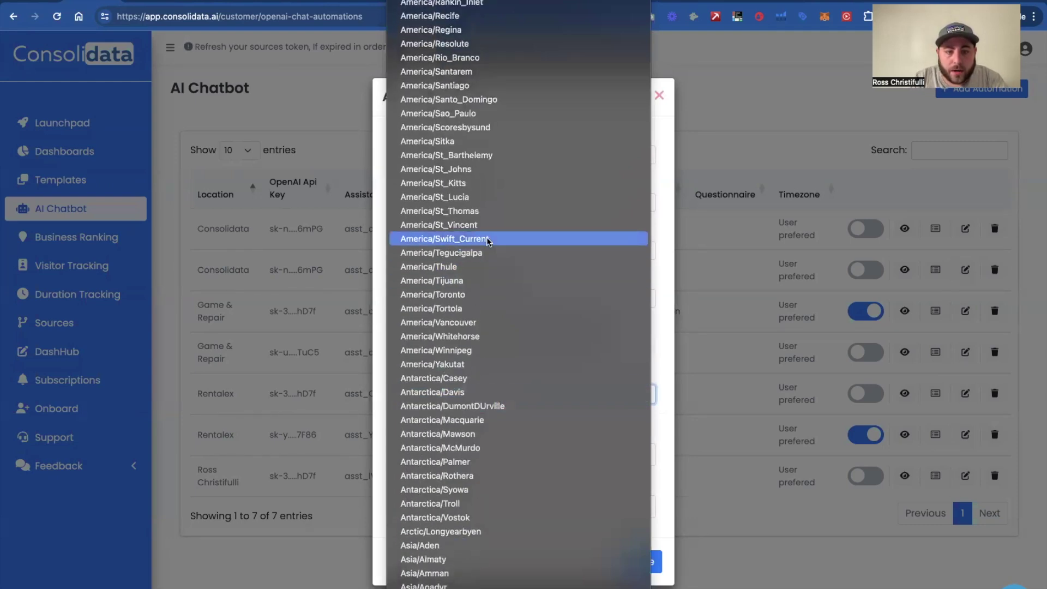
scroll(488, 241, down, 3)
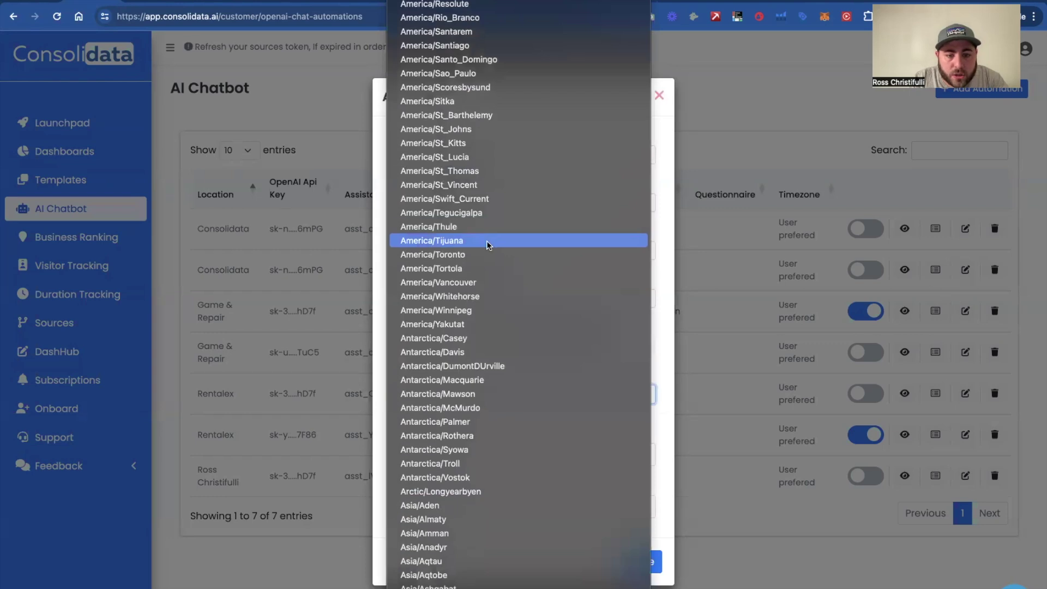
scroll(489, 245, up, 19)
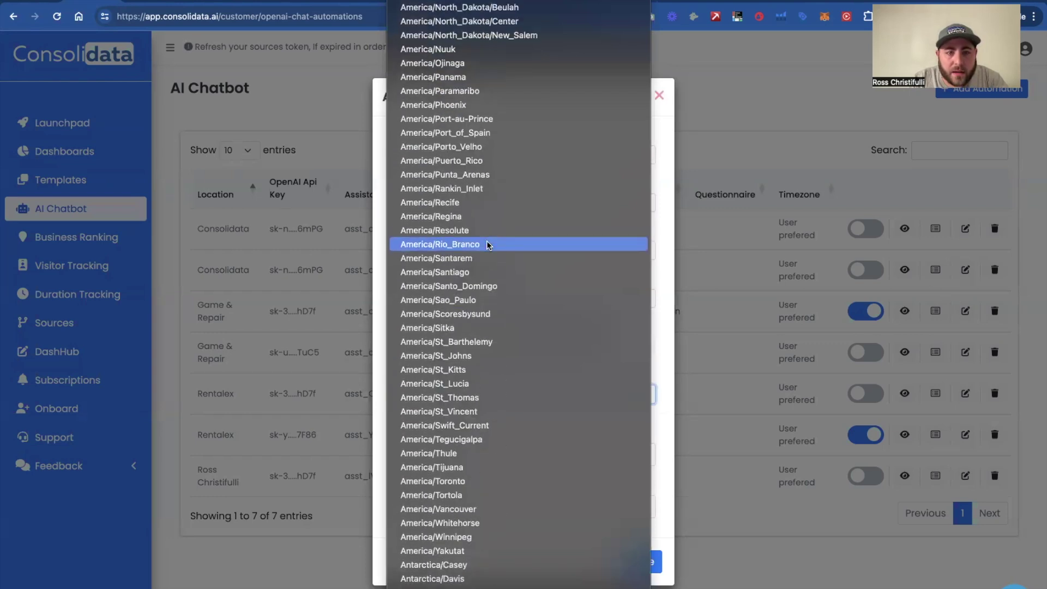
scroll(489, 245, up, 15)
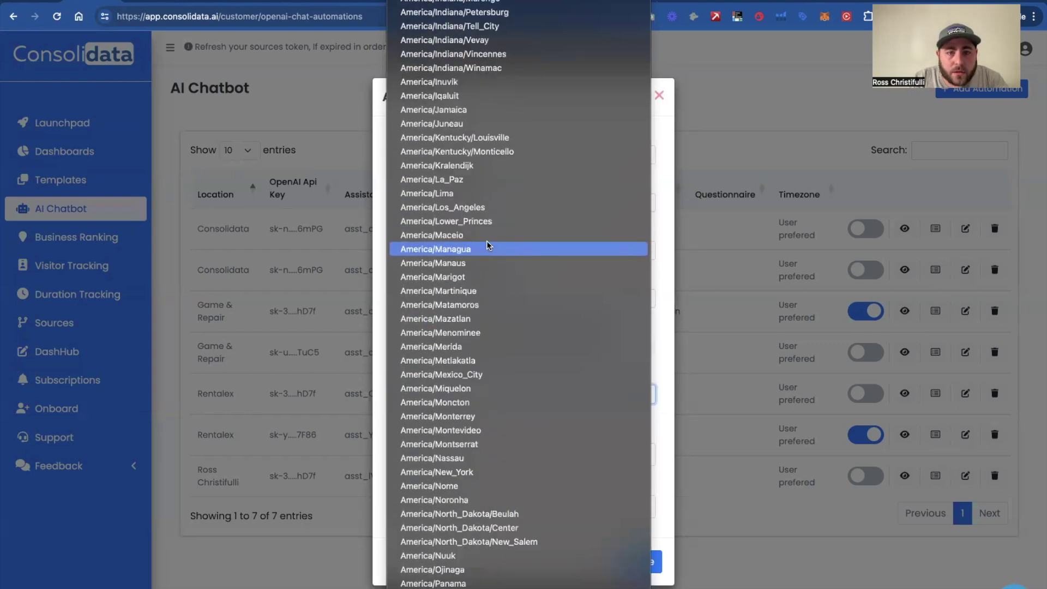
scroll(488, 245, up, 5)
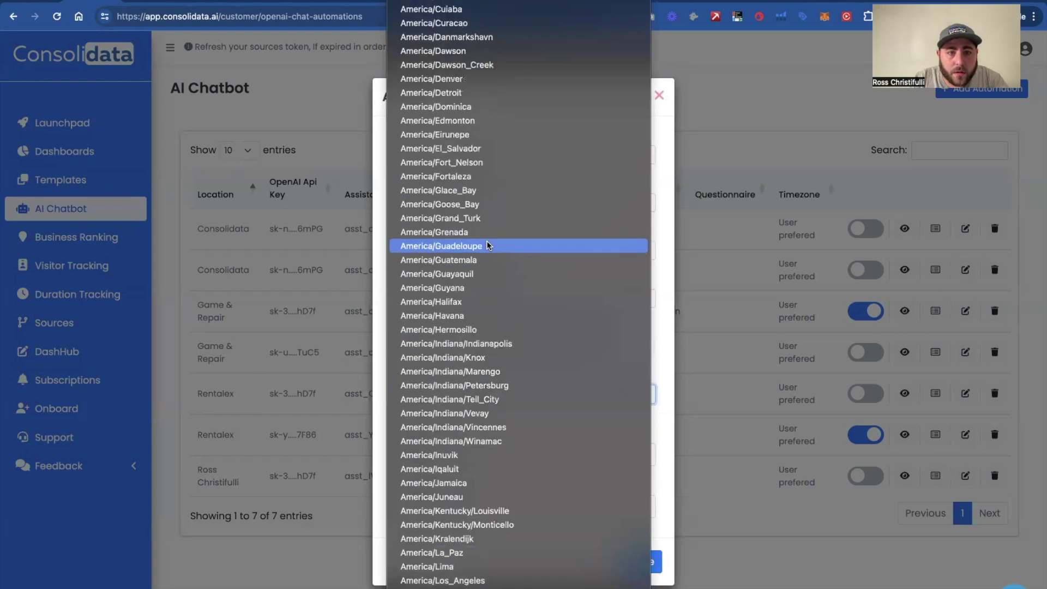
scroll(473, 34, up, 2)
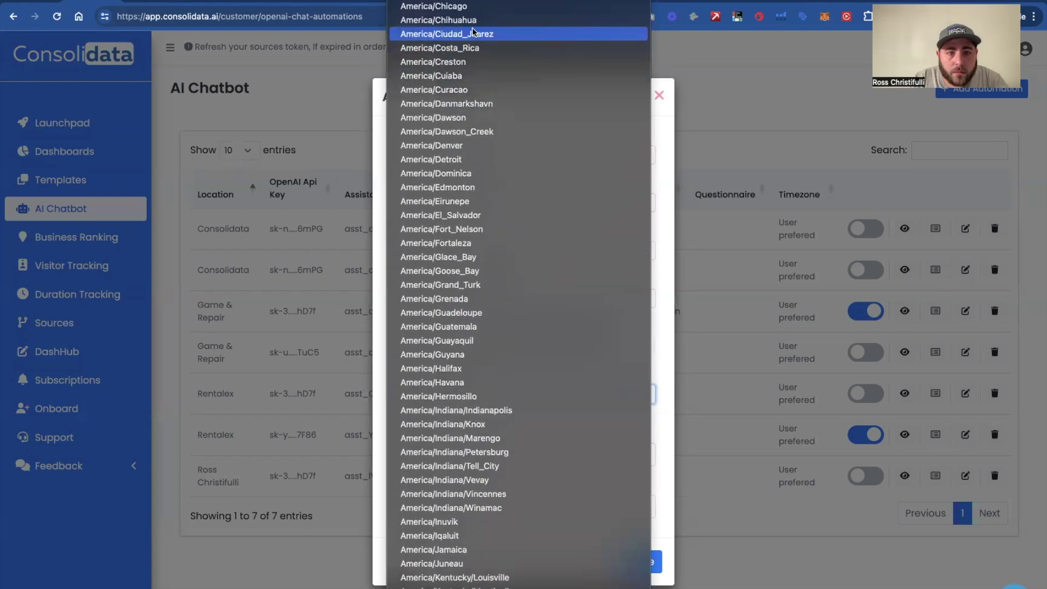
click(471, 7)
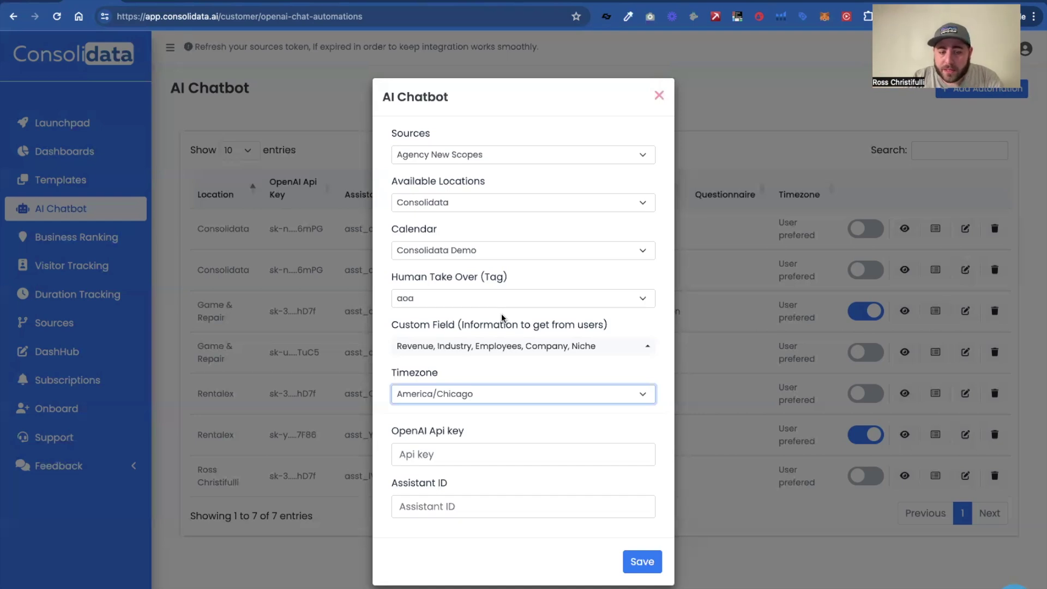
Reset the Timezone select back to User Prefered.
click(515, 393)
scroll(512, 261, up, 15)
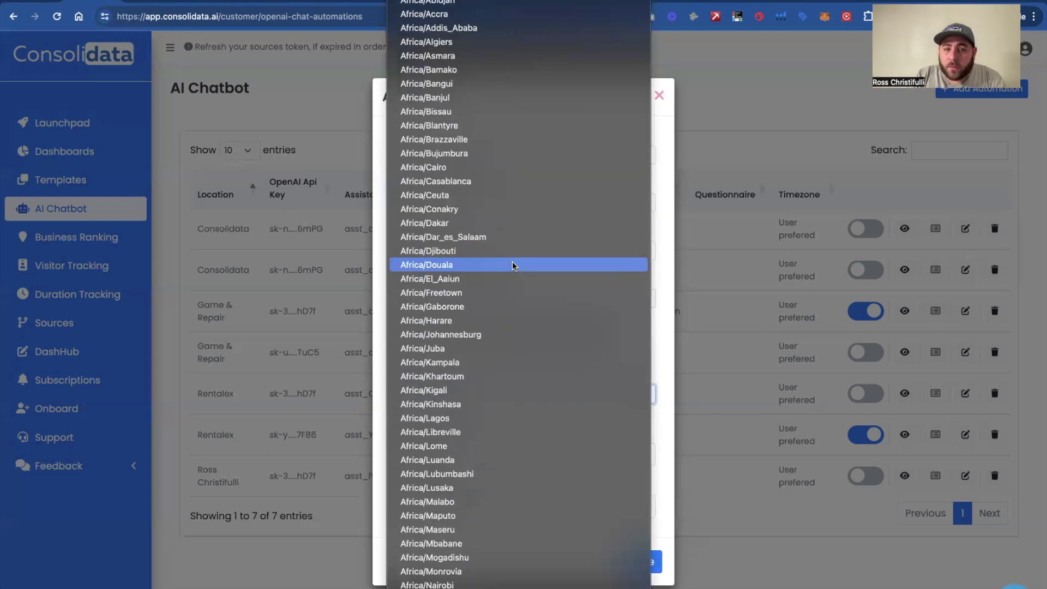
key(Escape)
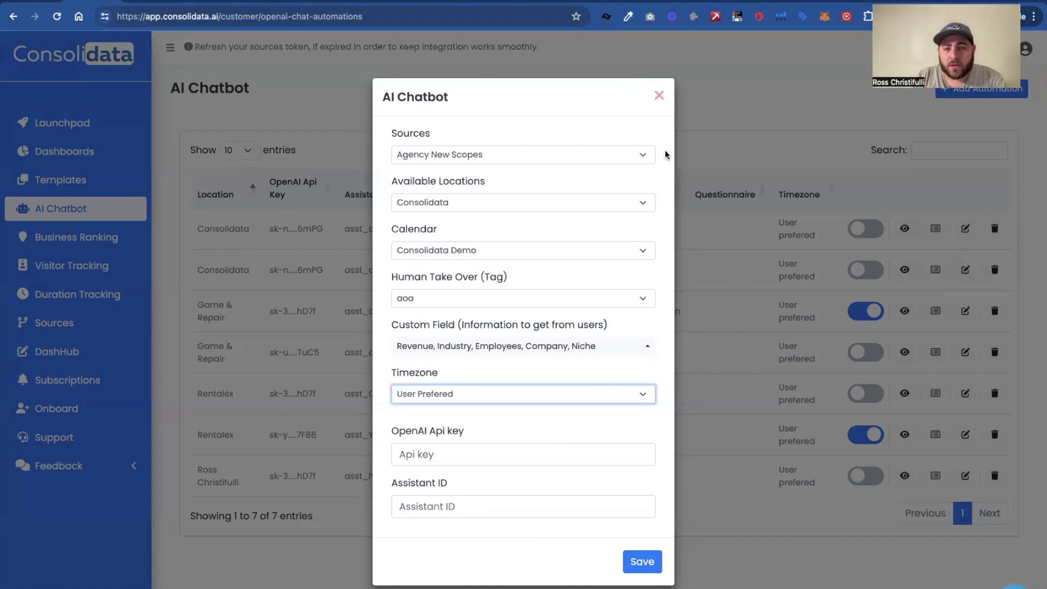
Discard the form, then browse Game & Repair's thread log pages 4–6 before returning to page 1.
click(657, 97)
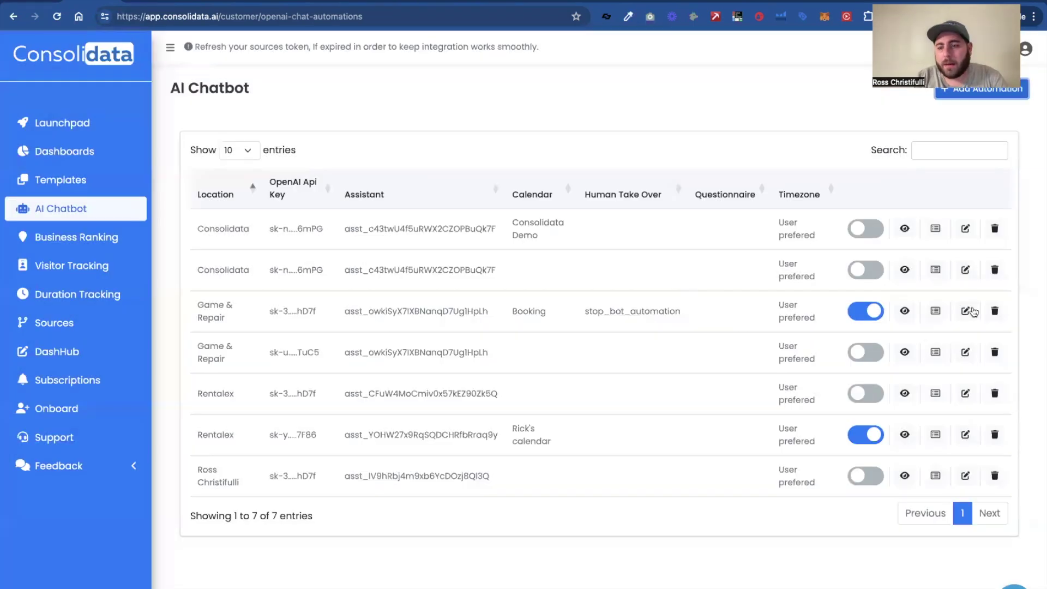
click(935, 314)
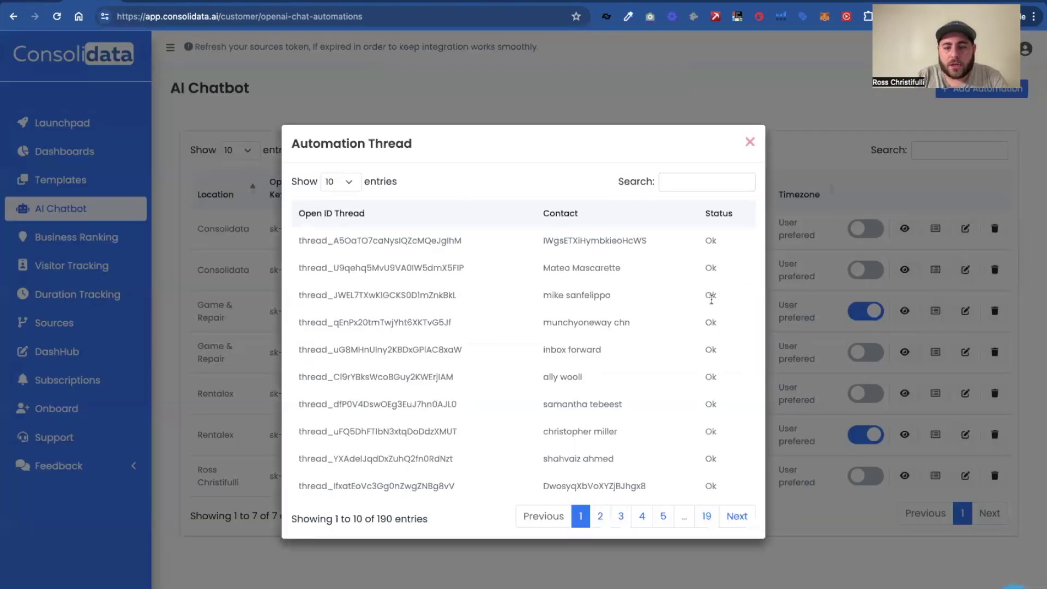
click(659, 513)
click(661, 514)
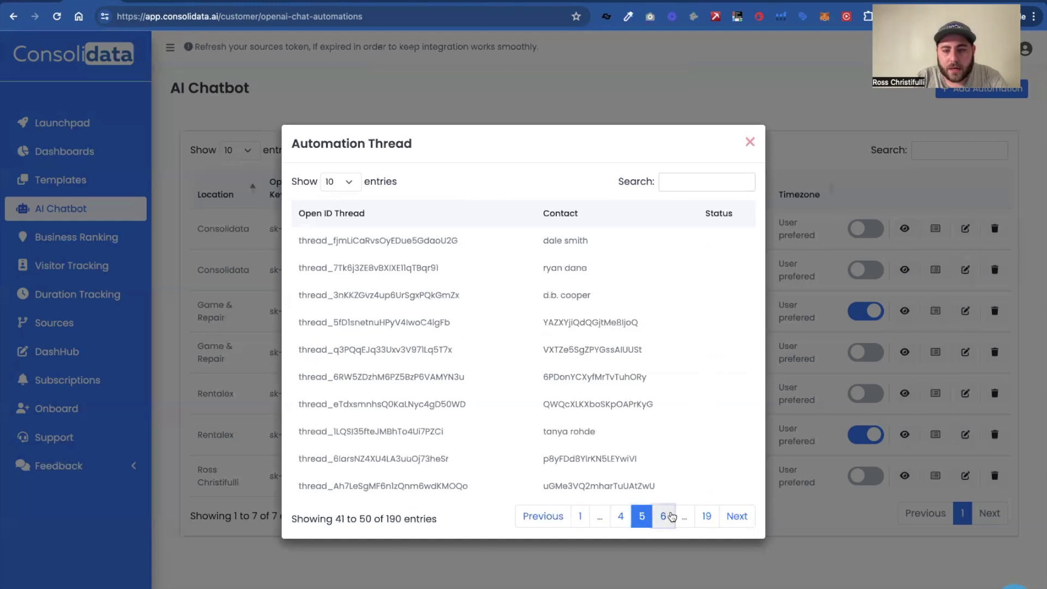
click(624, 517)
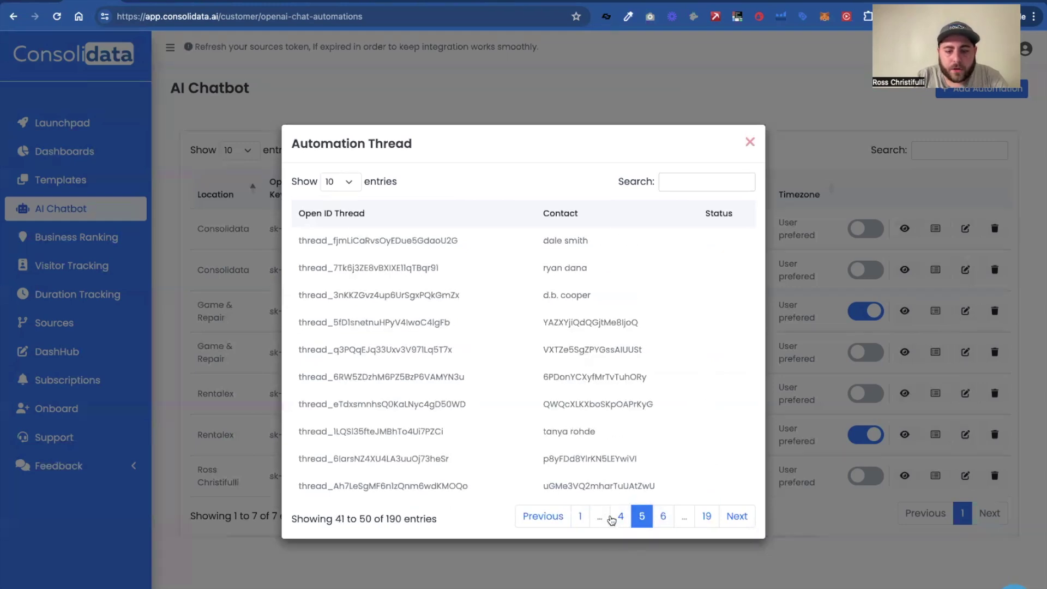
click(616, 517)
click(582, 516)
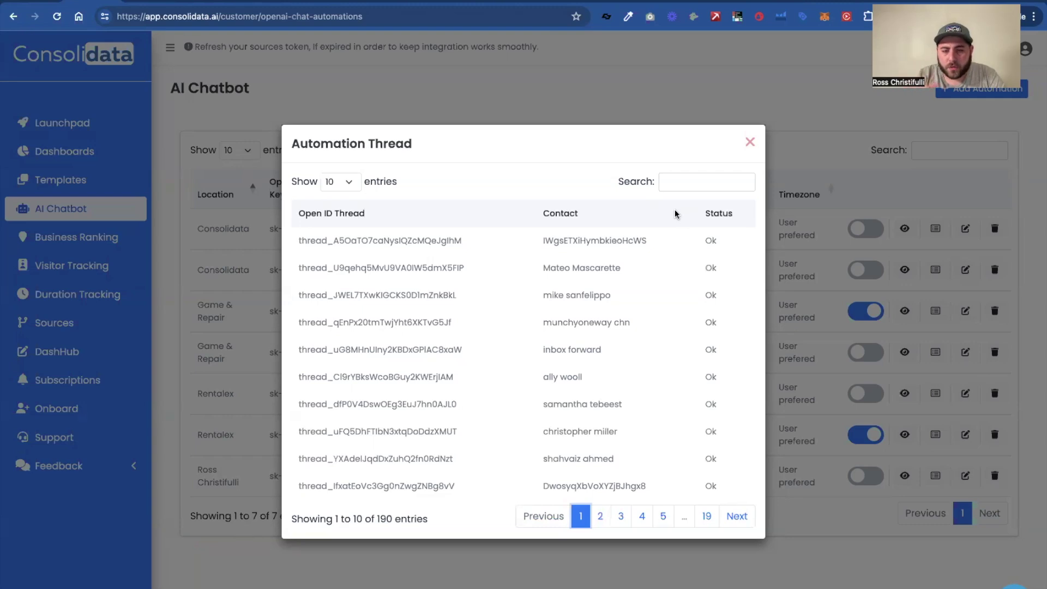
Close the Automation Thread log to return to the list of 7 AI Chatbot automations.
click(749, 144)
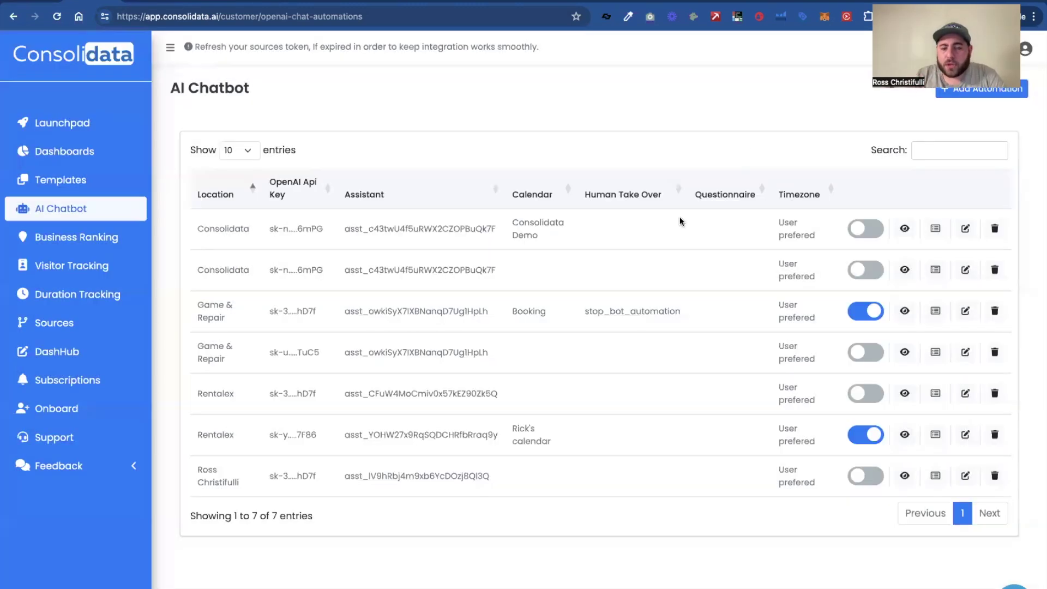